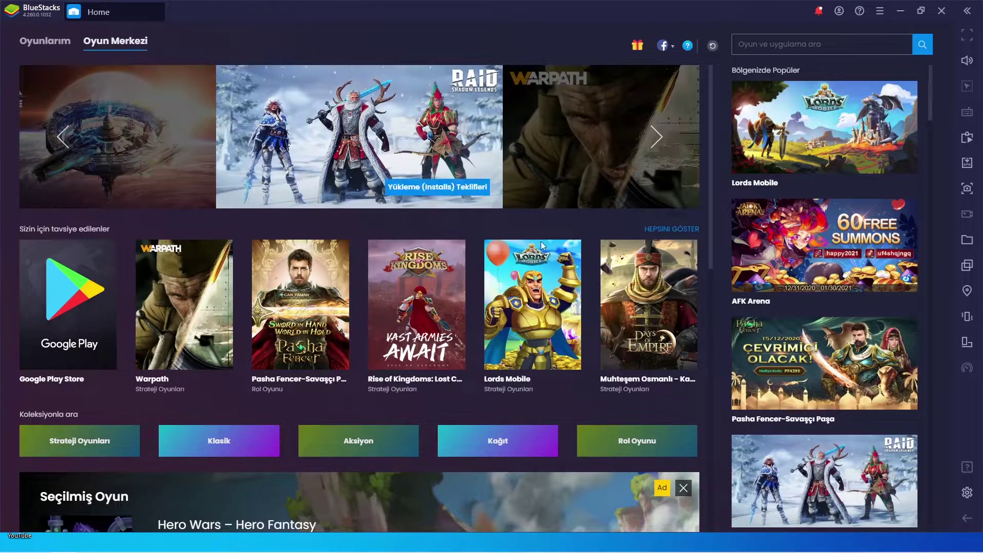
Show the Oyunlarım page and open Ayarlar to review the Motor performance and Göster resolution settings
left_click(55, 45)
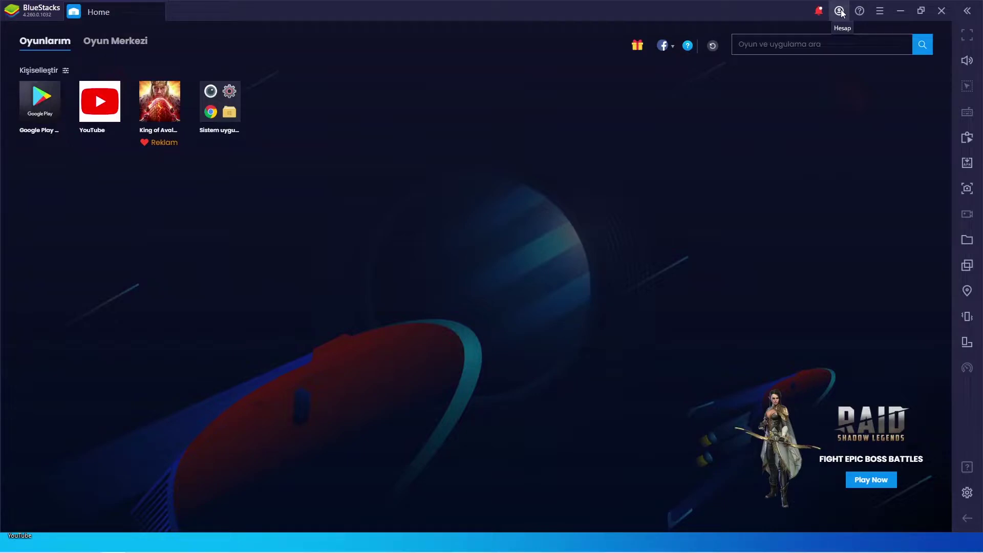
left_click(879, 11)
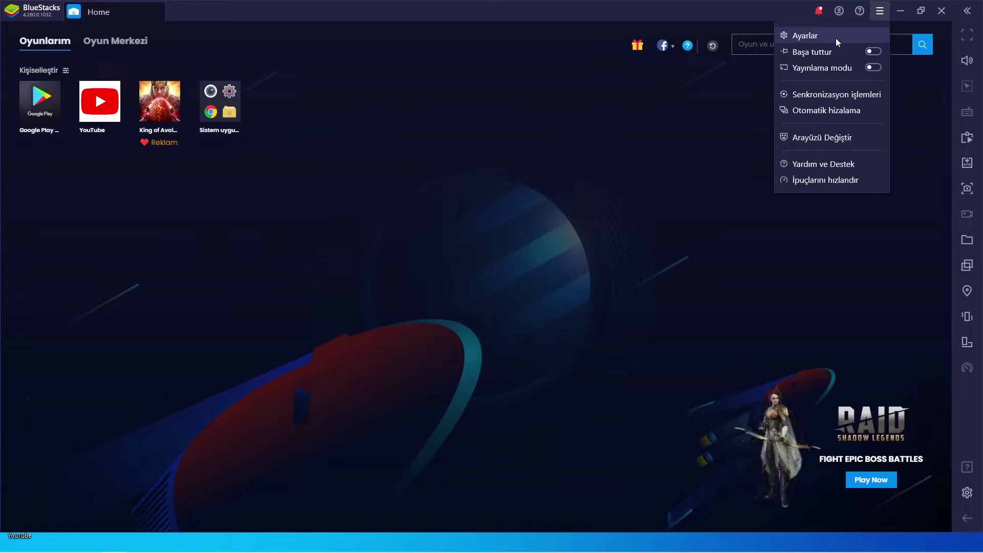
left_click(804, 36)
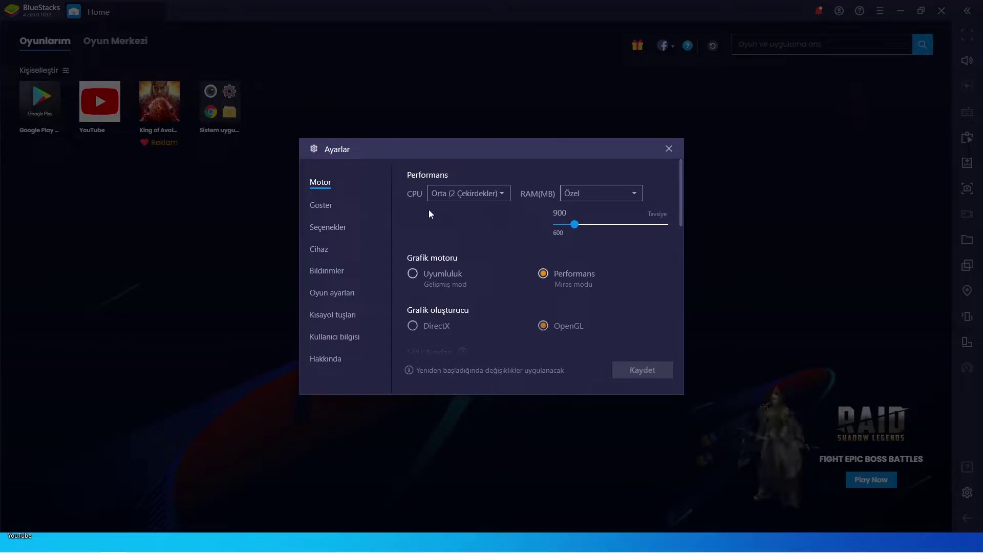
left_click(385, 214)
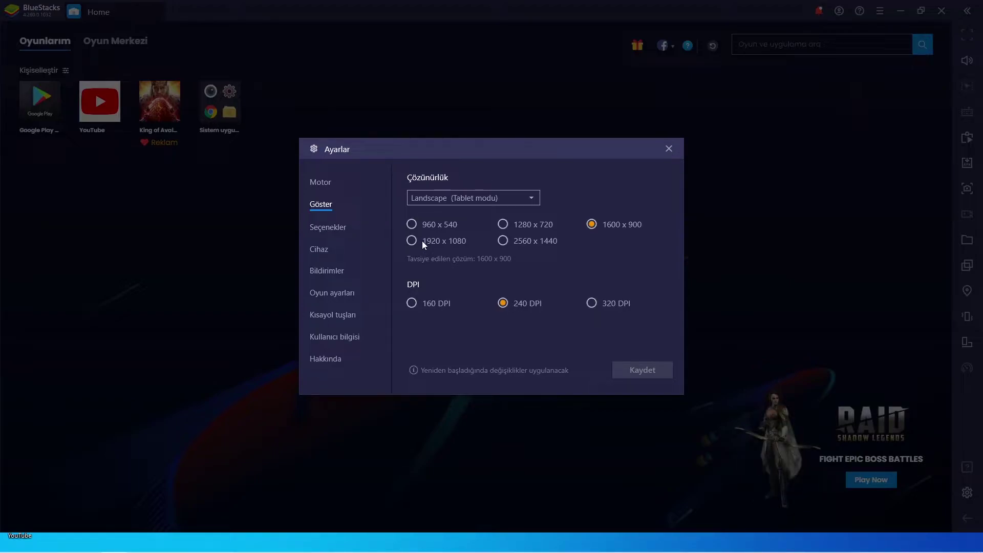
Review the Seçenekler settings for language, performance, game controls and platform
left_click(368, 236)
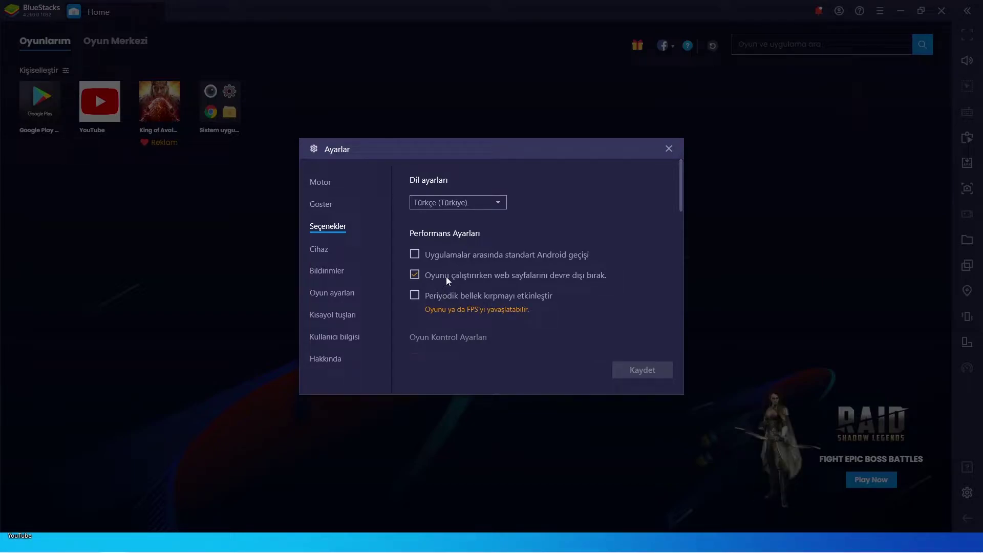
scroll(475, 290, "down", 3)
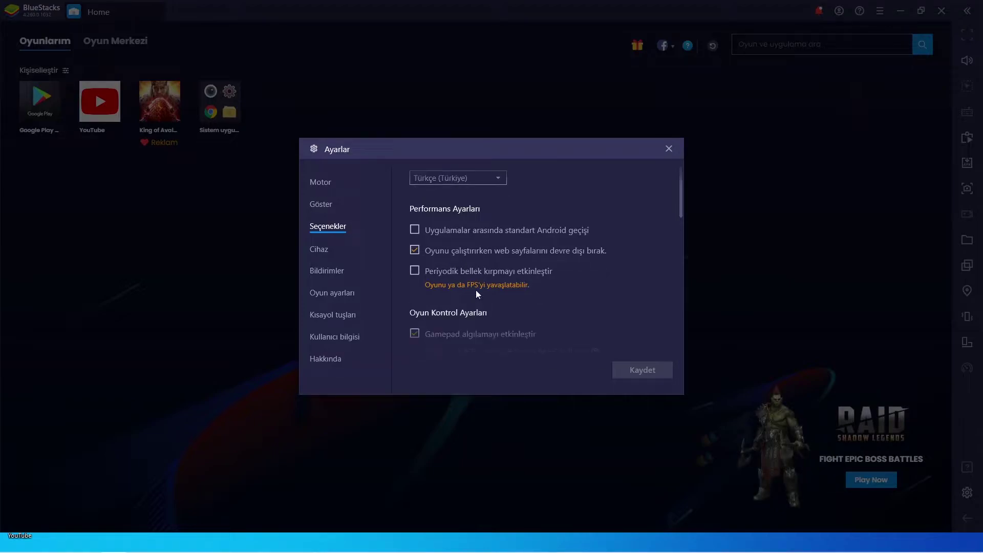
scroll(475, 290, "down", 2)
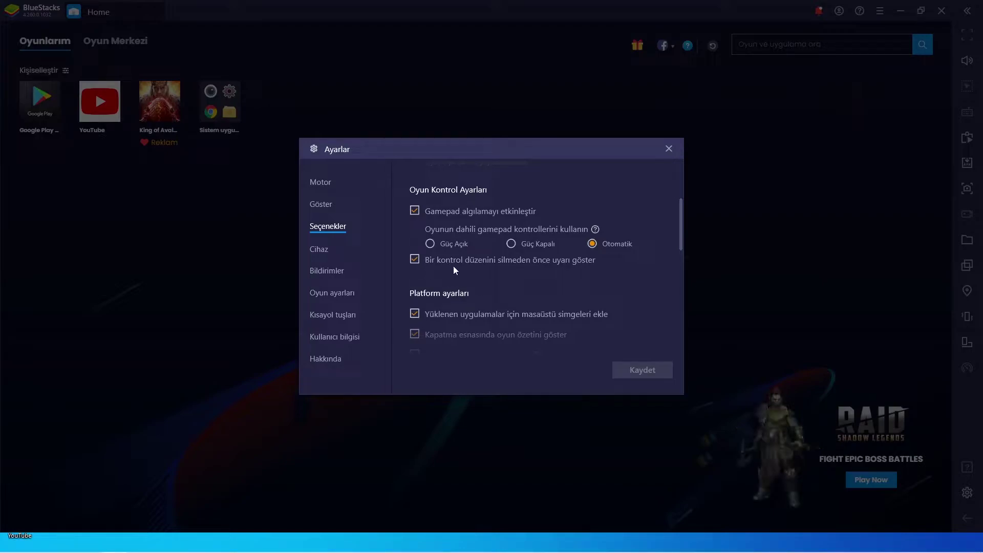
scroll(454, 266, "down", 2)
scroll(457, 265, "down", 2)
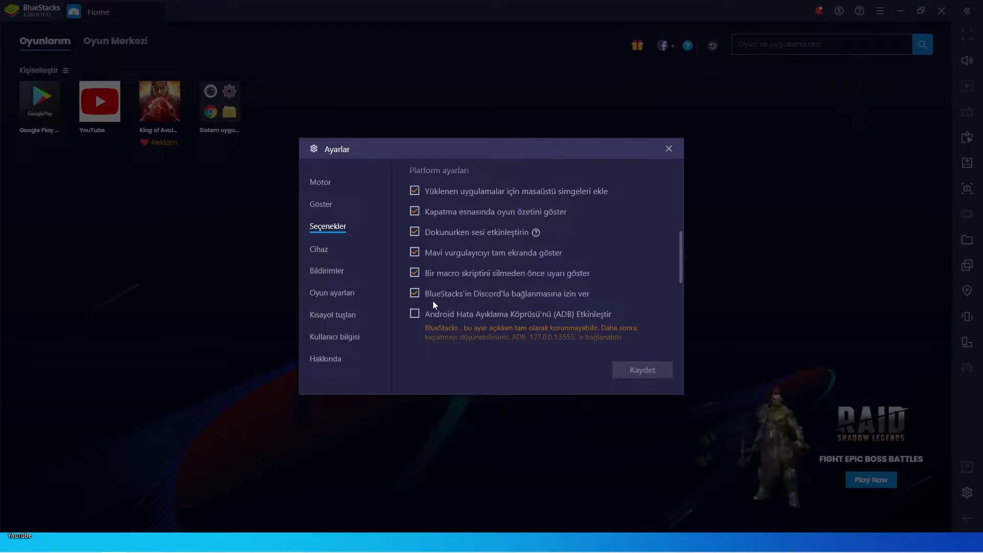
Examine the Cihaz settings, browsing the predefined device profiles and checking the mobile network provider option
left_click(325, 252)
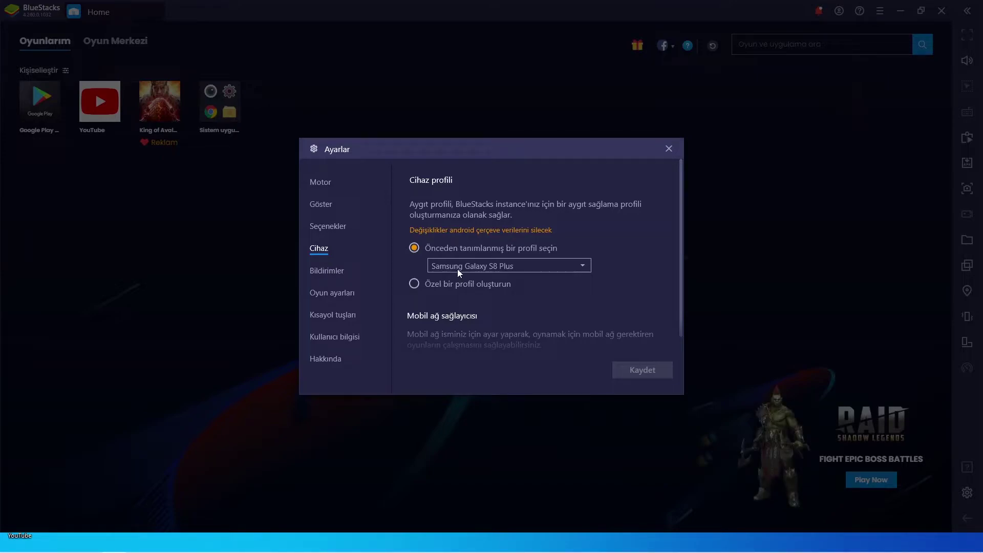
left_click(459, 270)
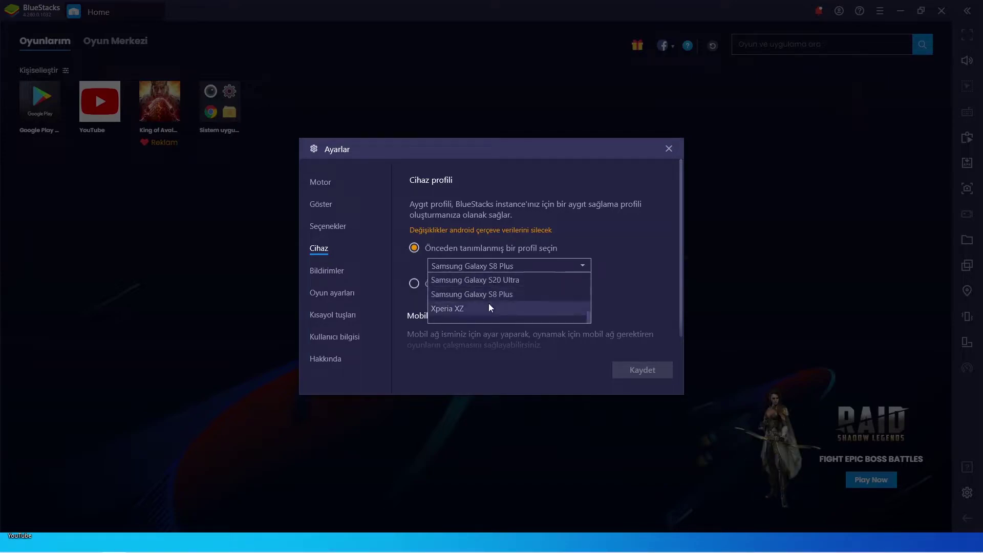
scroll(509, 307, "up", 5)
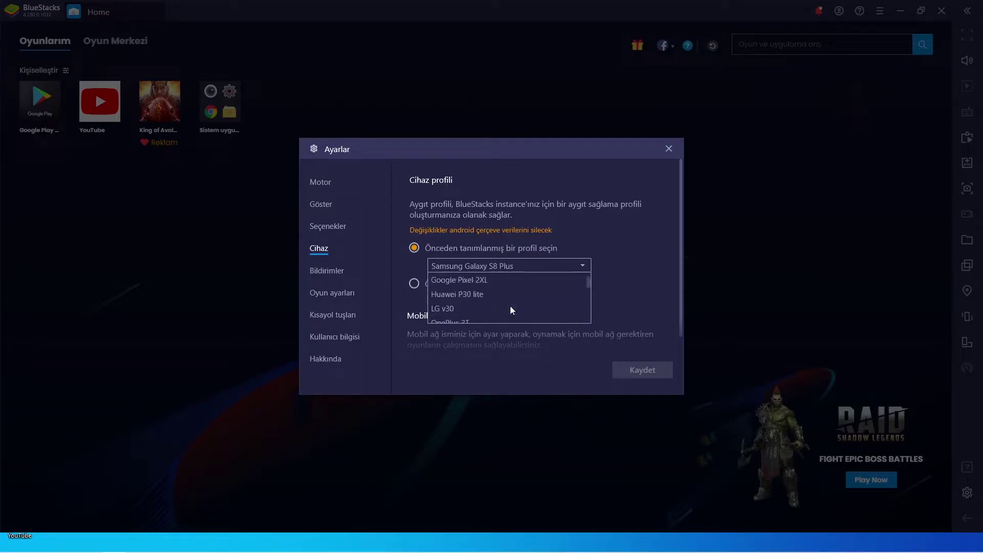
scroll(505, 299, "up", 1)
scroll(505, 300, "down", 5)
scroll(505, 299, "up", 5)
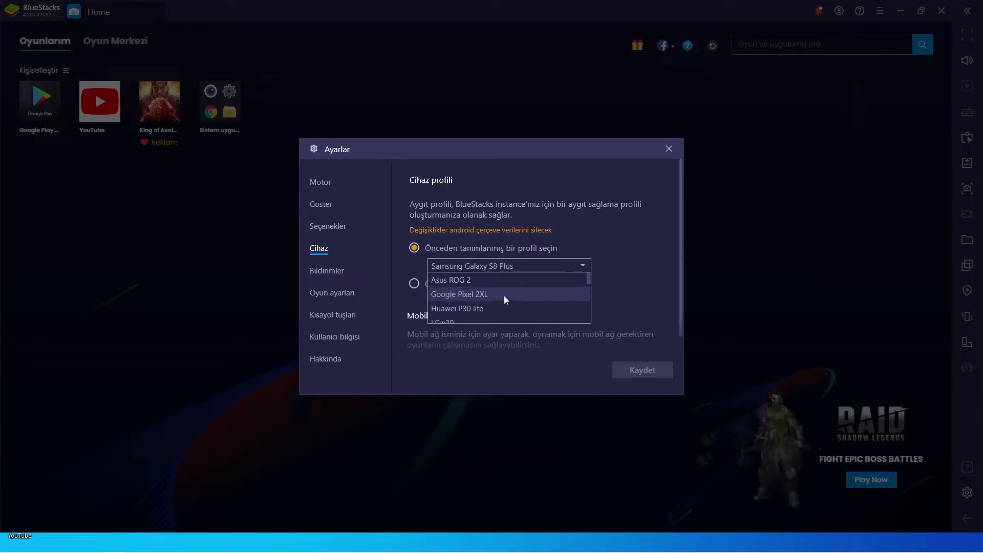
left_click(658, 267)
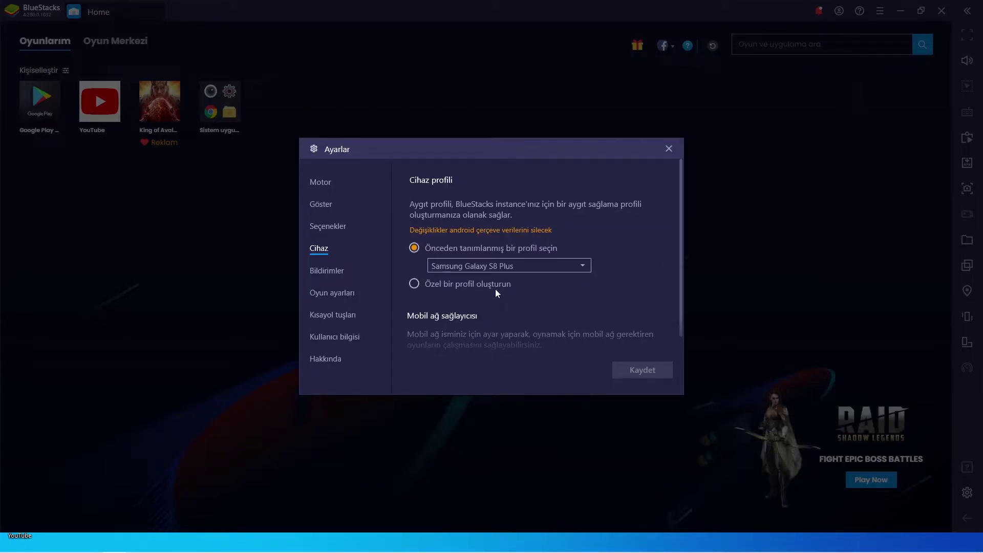
scroll(555, 292, "down", 1)
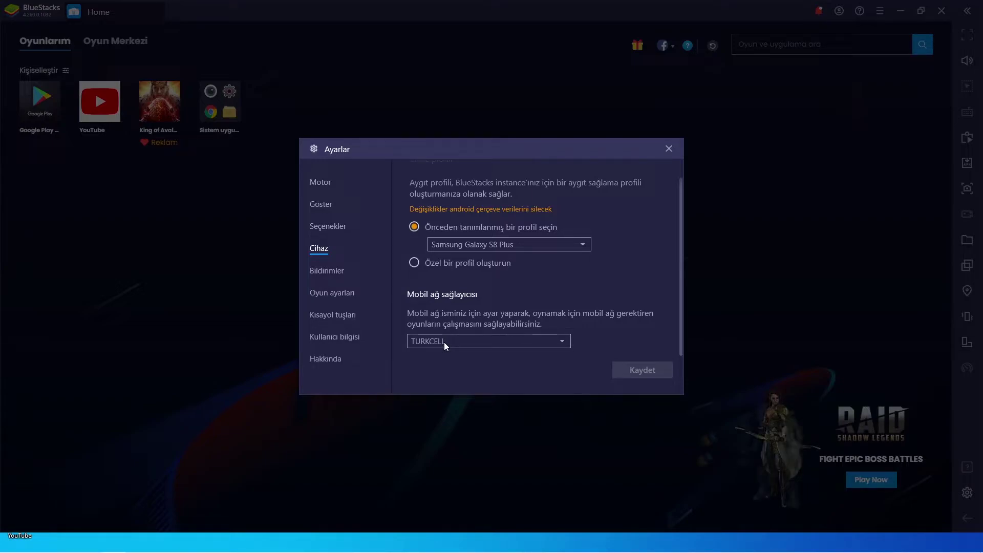
Review the Bildirimler settings, including notification mode, notification preferences and per-app notifications
left_click(330, 270)
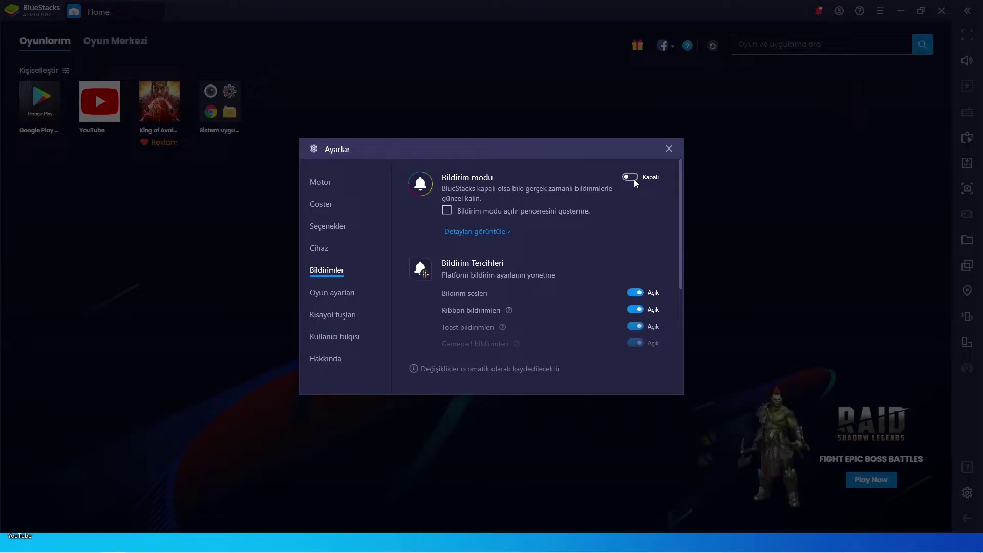
scroll(471, 250, "down", 2)
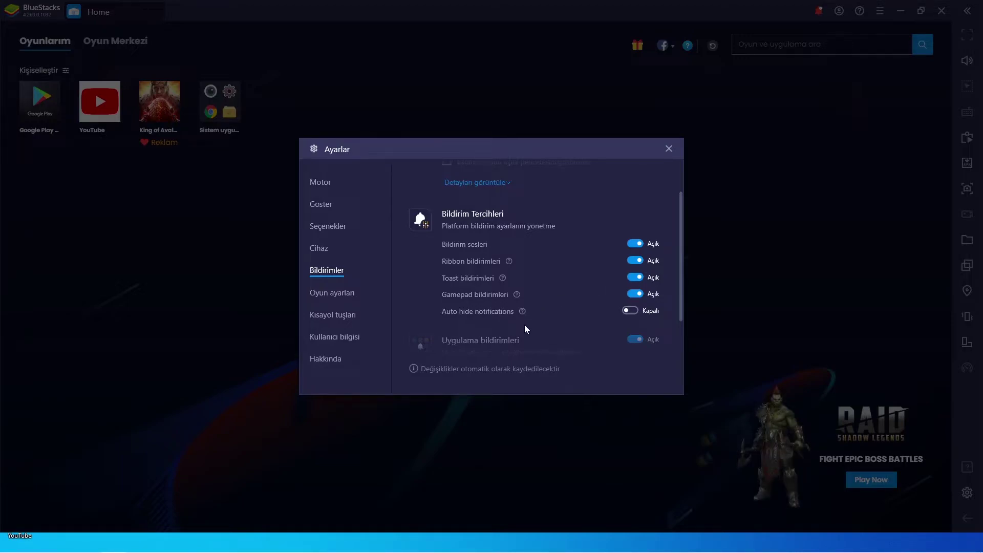
scroll(547, 327, "down", 2)
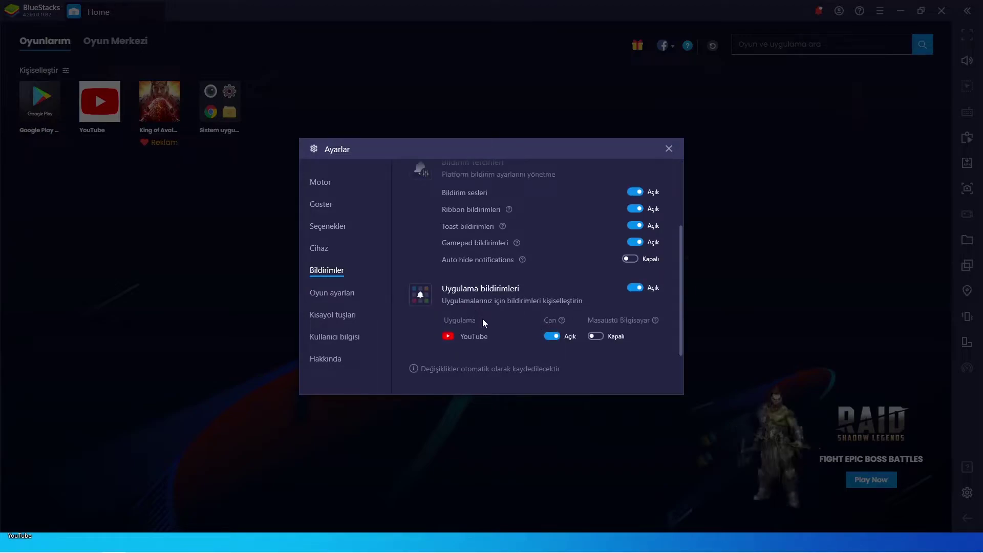
Check the cursor choice under Oyun ayarları and the shortcuts listed under Kısayol tuşları
left_click(355, 299)
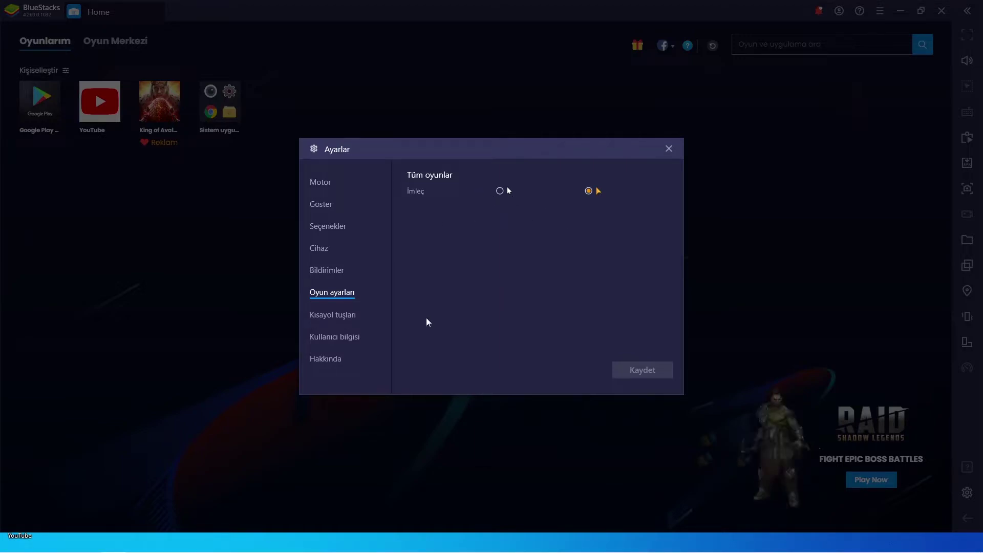
left_click(348, 317)
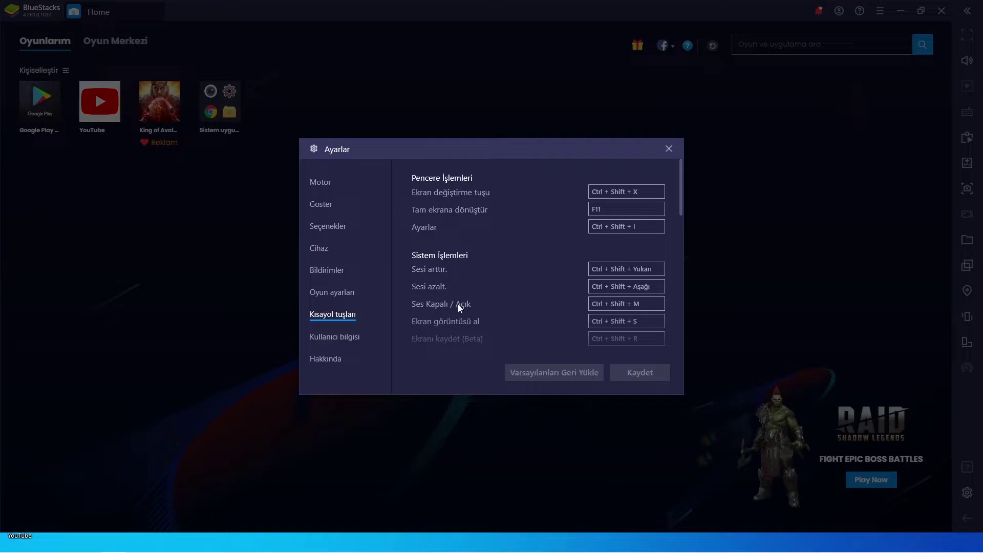
scroll(543, 279, "down", 1)
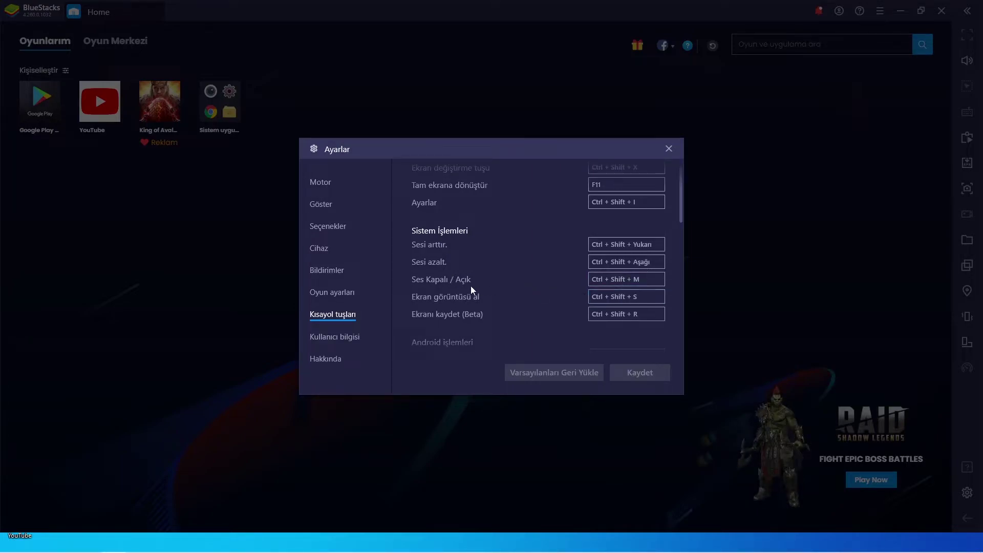
View the Kullanıcı bilgisi backup options and the Hakkında version page, closing the settings without changes
left_click(353, 338)
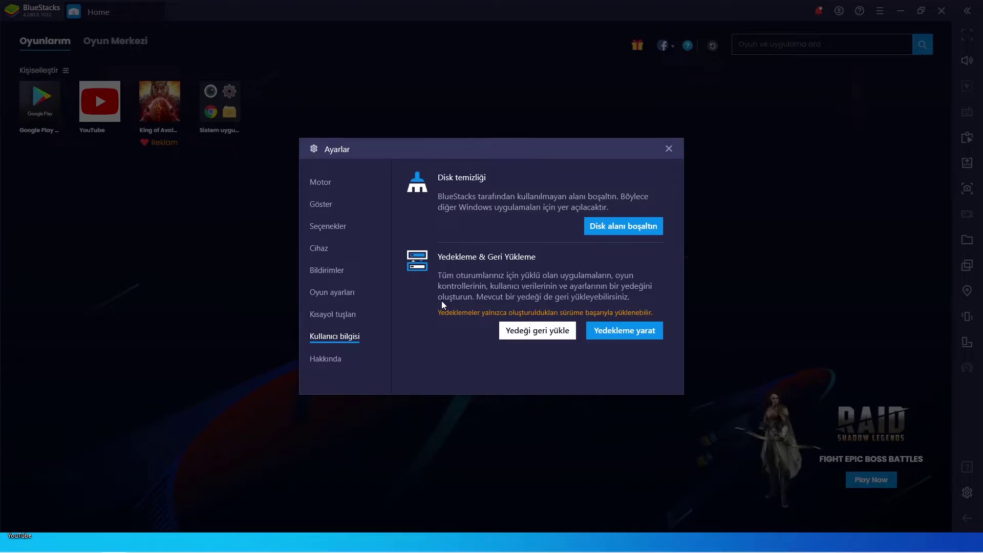
left_click(353, 348)
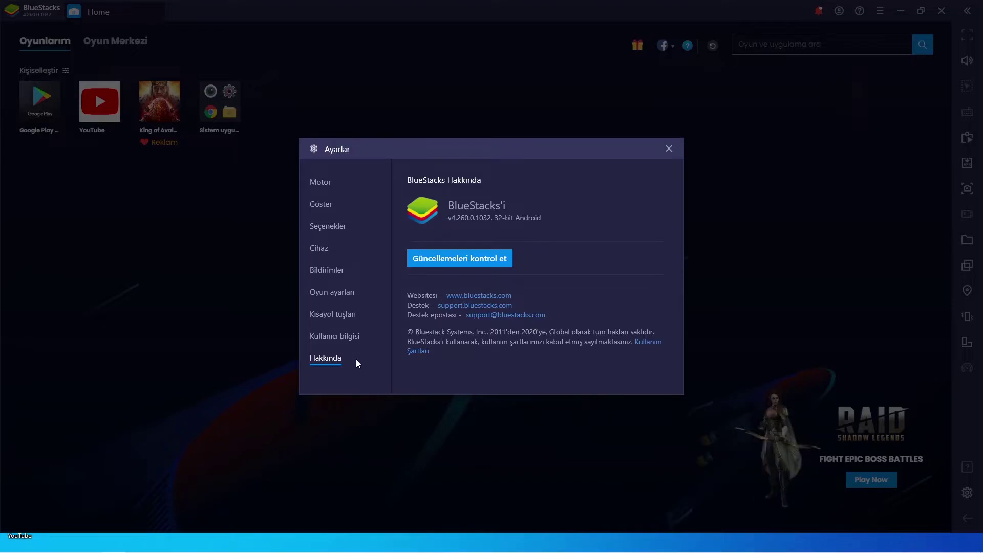
left_click(668, 148)
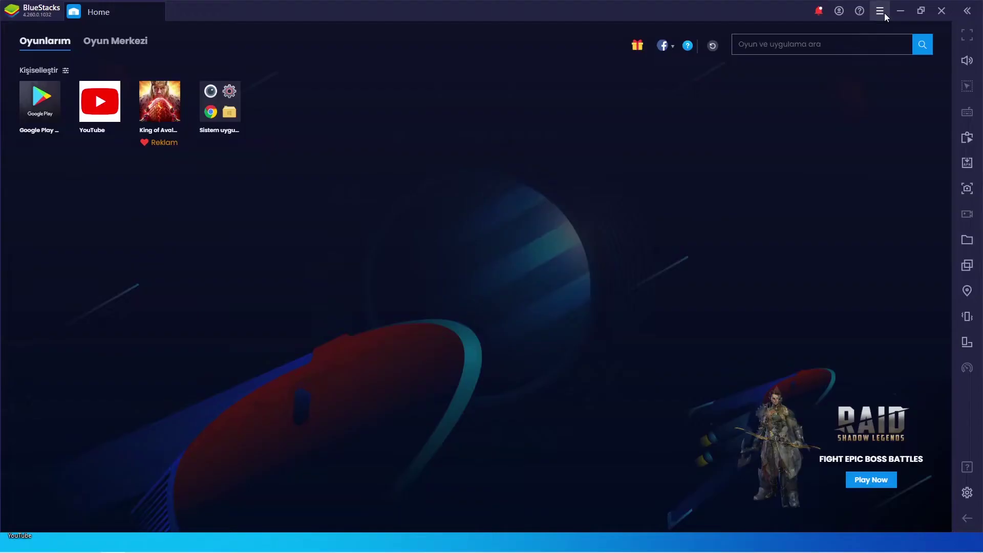
Switch the Başa tuttur option on and back off
left_click(880, 11)
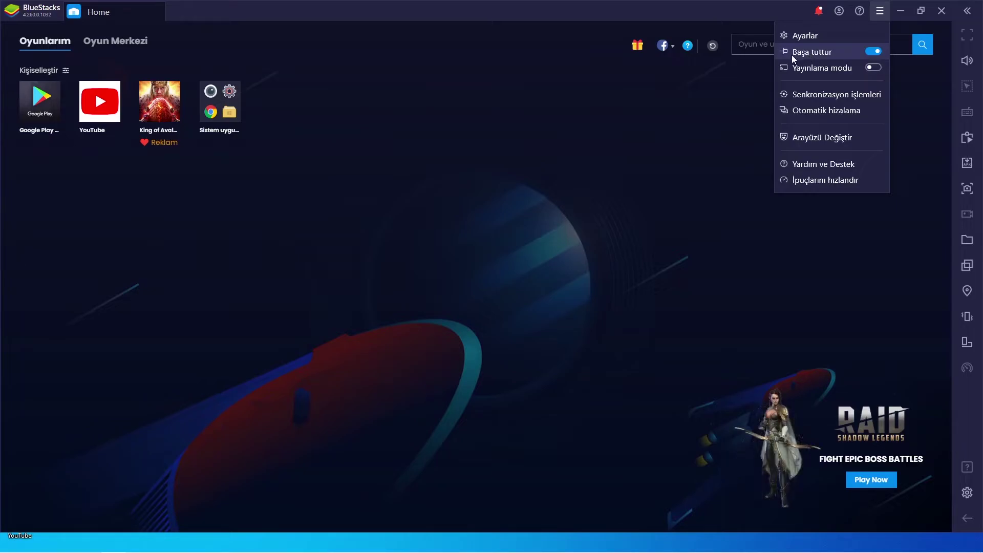
left_click(874, 51)
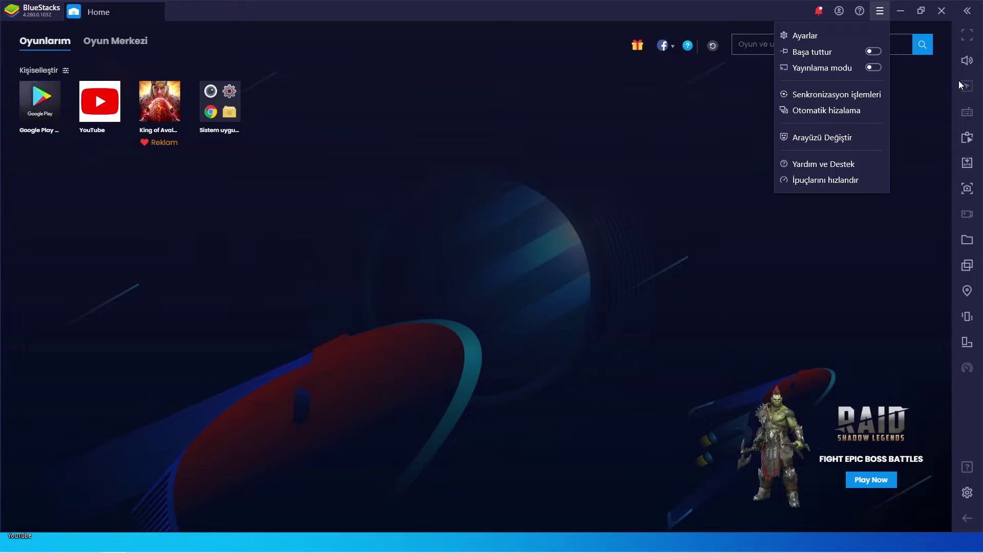
Open the YouTube app with Yayınlama modu turned on and shift the broadcast window slightly
left_click(108, 110)
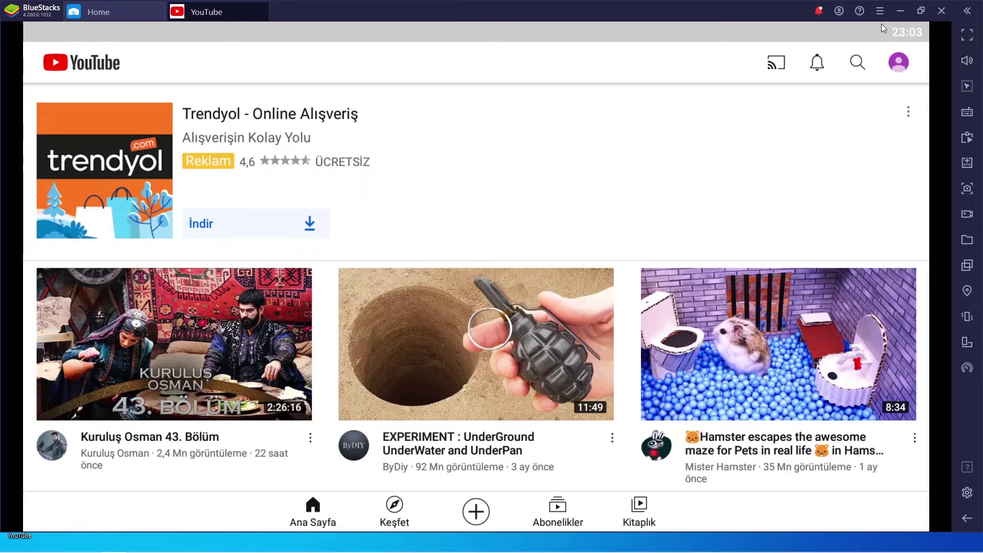
left_click(880, 12)
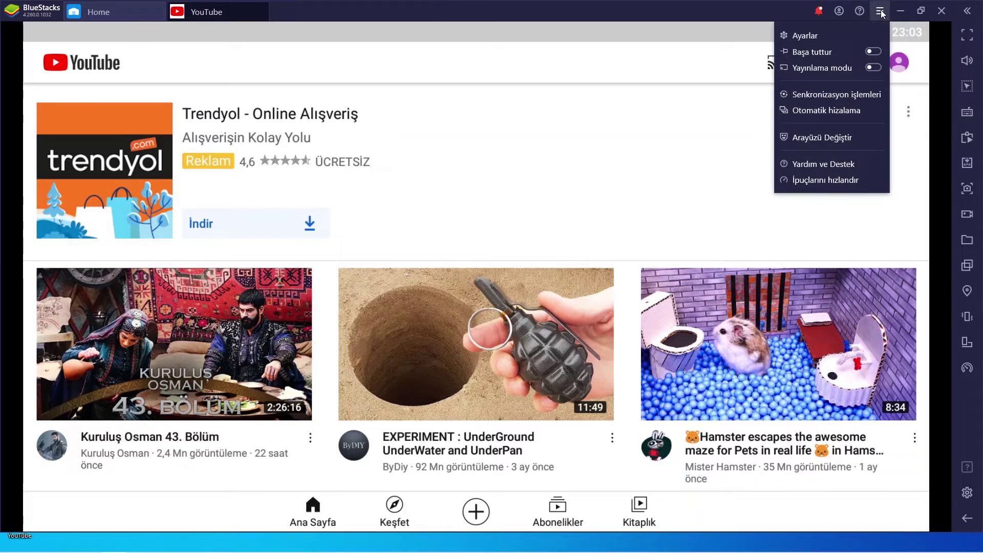
left_click(873, 67)
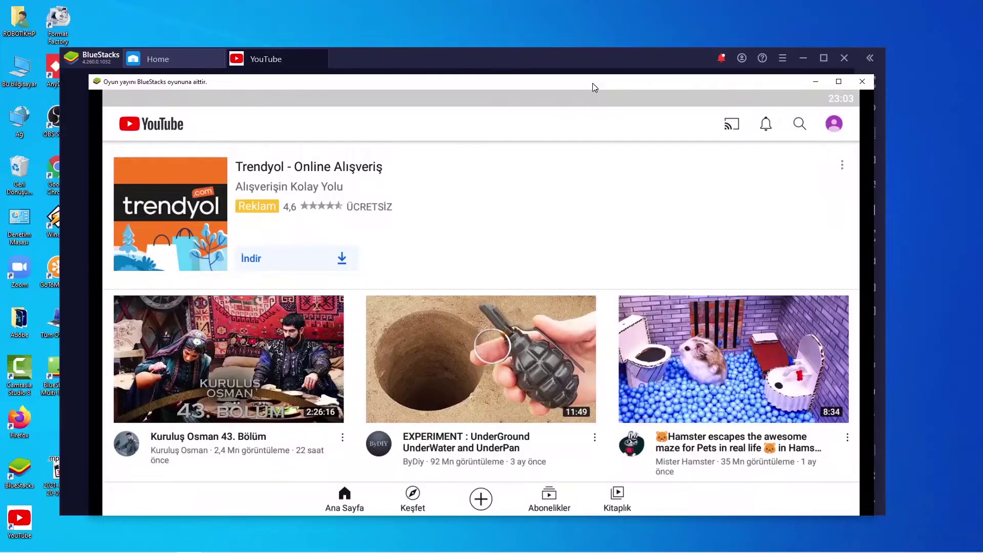
mouse_move(262, 85)
left_mouse_down()
mouse_move(281, 71)
mouse_move(269, 63)
mouse_move(283, 80)
mouse_move(268, 69)
mouse_move(260, 84)
mouse_move(308, 95)
mouse_move(272, 99)
mouse_move(278, 94)
left_mouse_up()
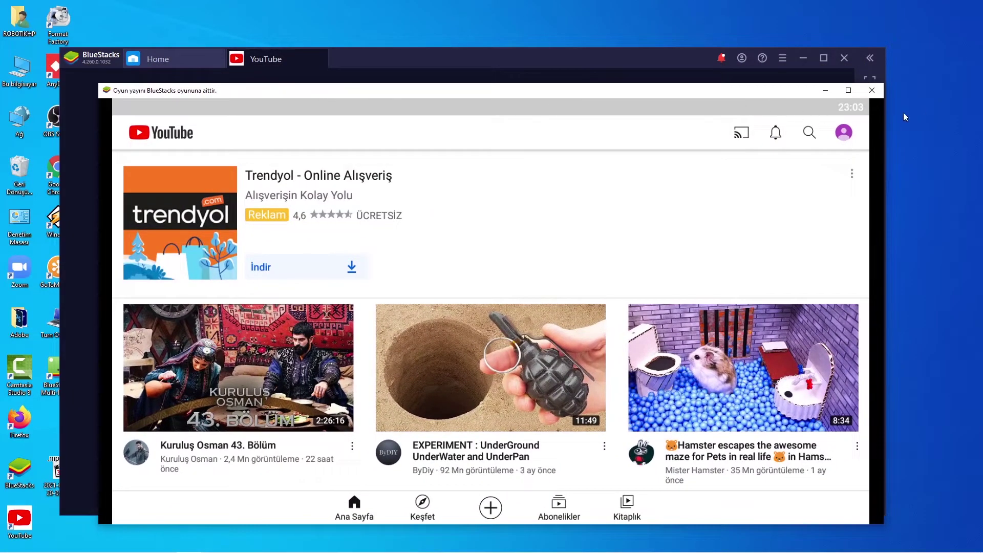
View the Senkronizasyon işlemleri dialog and close it
left_click(782, 58)
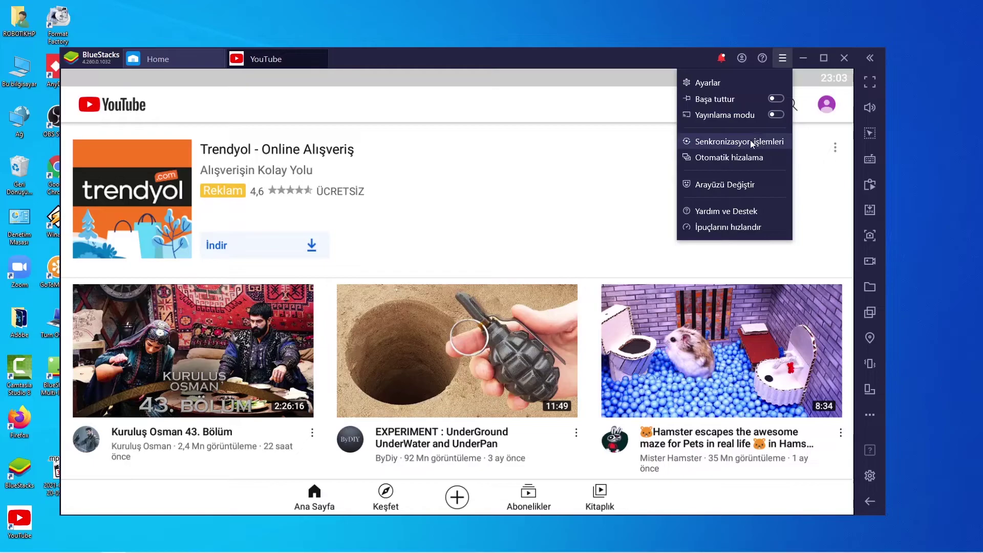
left_click(750, 141)
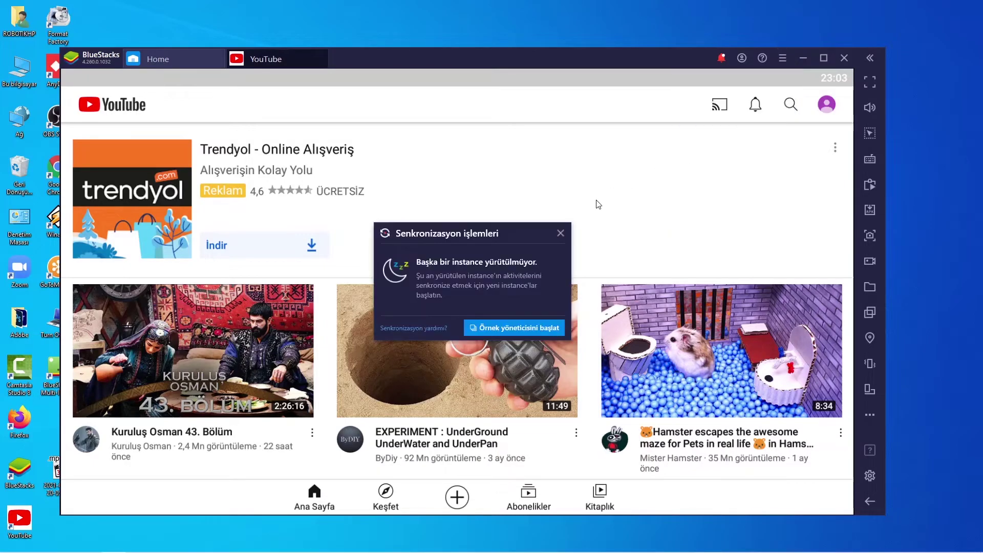
left_click(559, 233)
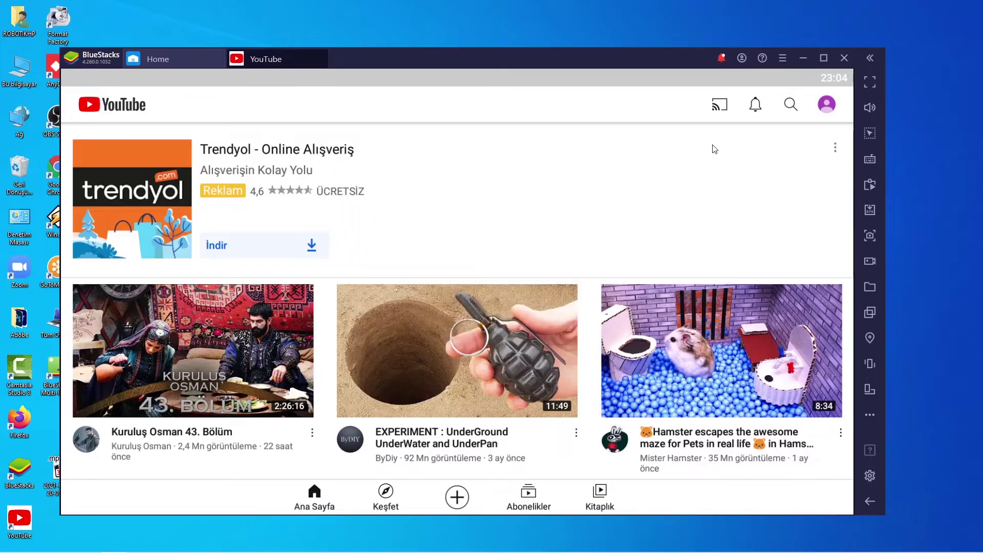
View the available BlueStacks interface themes under Arayüzü Değiştir and close the list without applying one
left_click(782, 58)
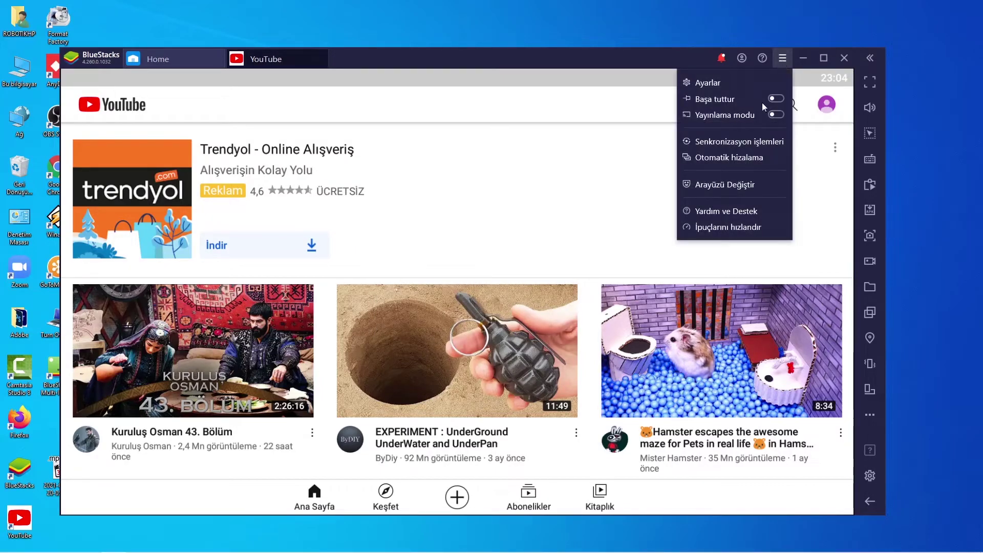
left_click(720, 186)
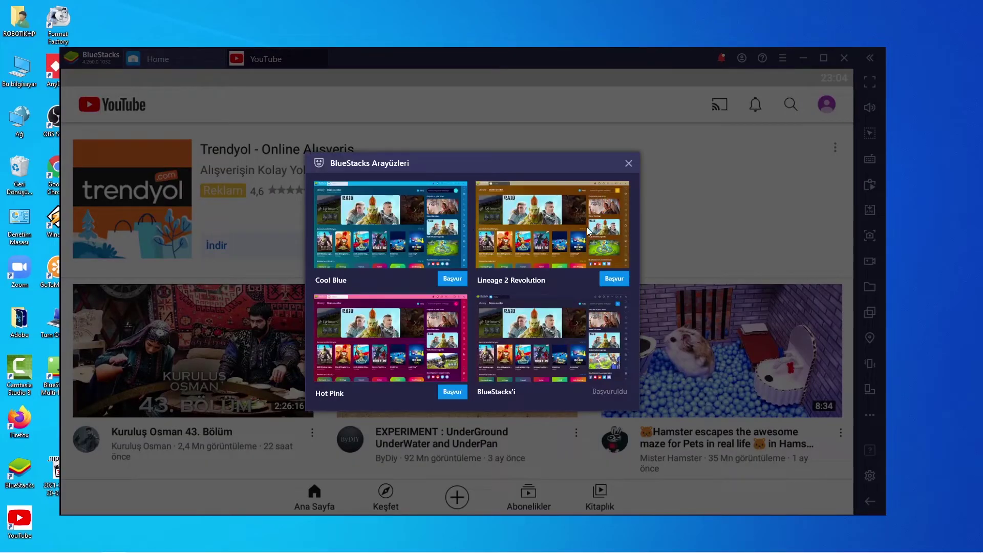
left_click(628, 164)
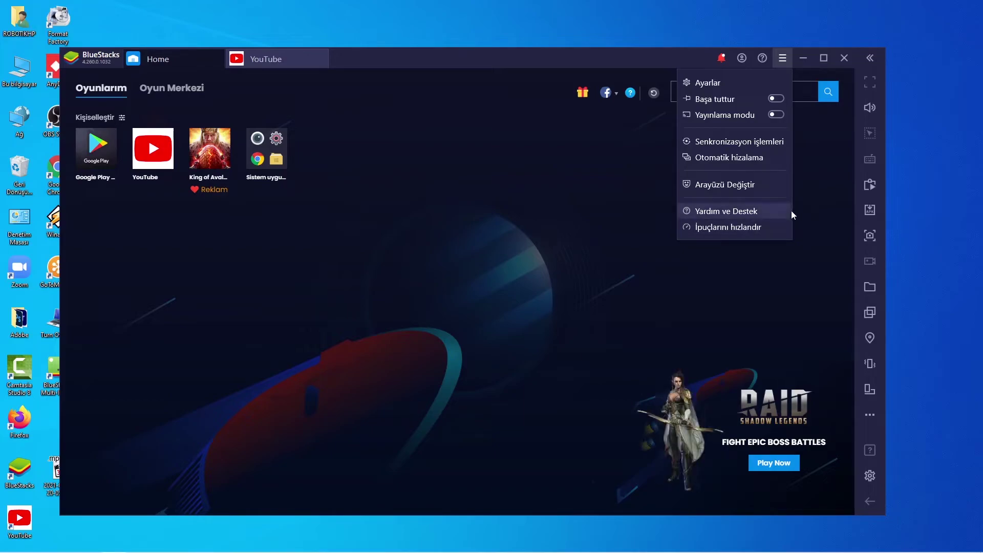
Lower the BlueStacks volume to zero and toggle the Tüm örnekleri sessize al option
left_click(816, 209)
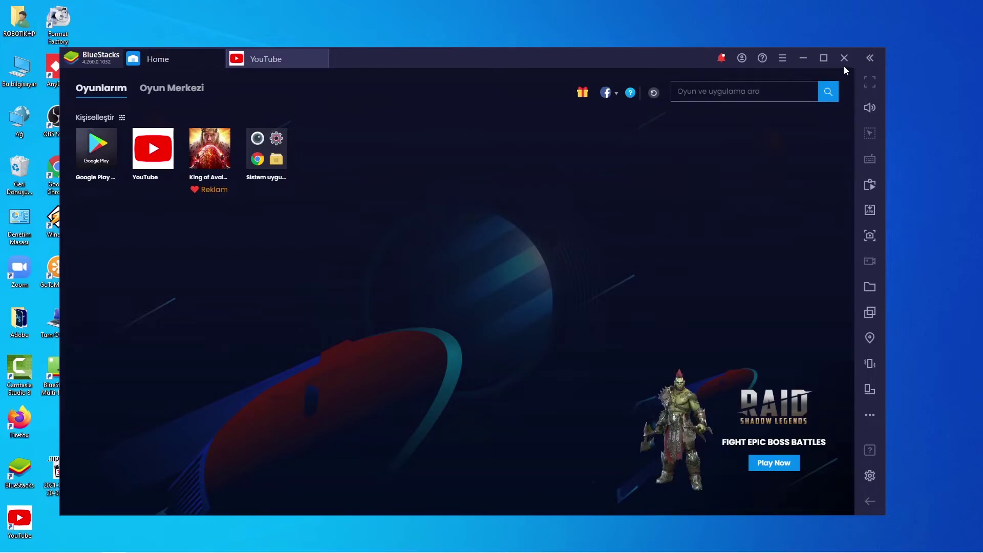
left_click(868, 110)
left_click_drag(830, 101, 777, 115)
mouse_move(869, 108)
left_click_drag(848, 100, 773, 101)
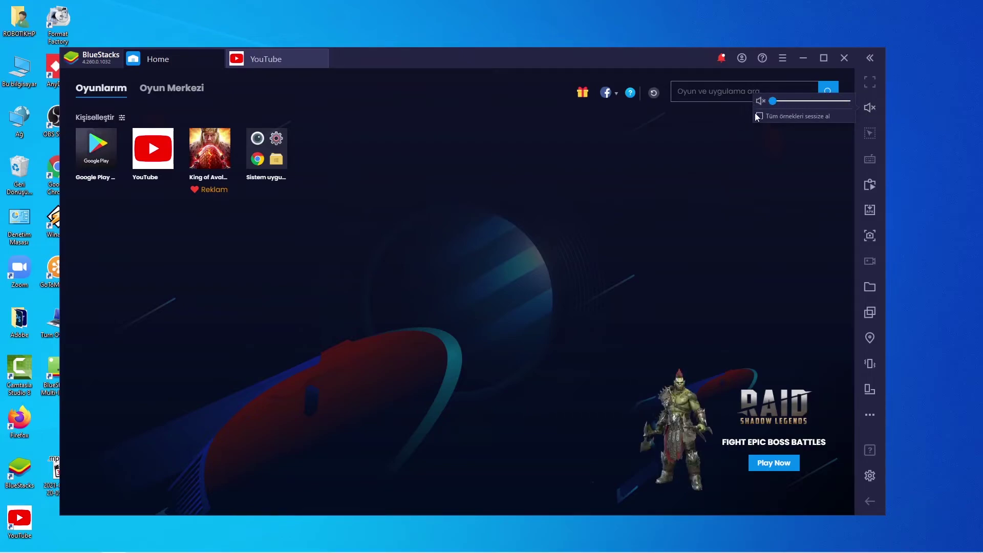
left_click(760, 116)
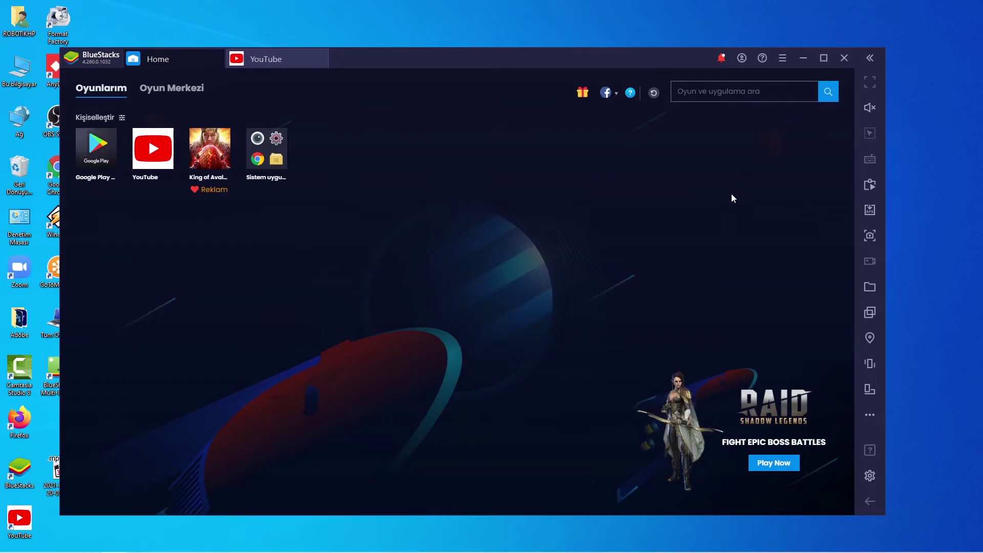
View the BlueStacks makro kaydedici window and the APK Yükle file chooser, closing each without recording or installing anything
left_click(870, 185)
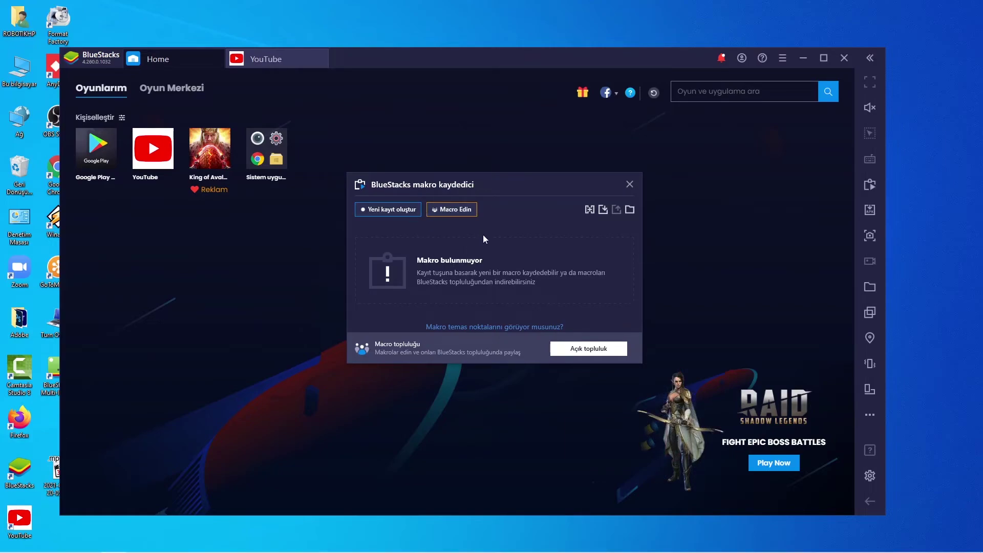
left_click(629, 184)
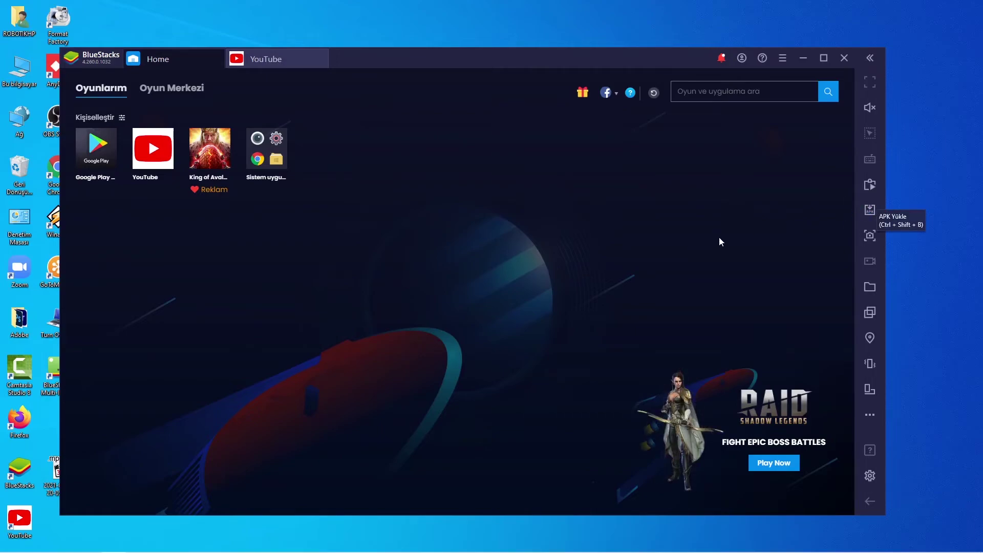
key("ctrl+shift+b")
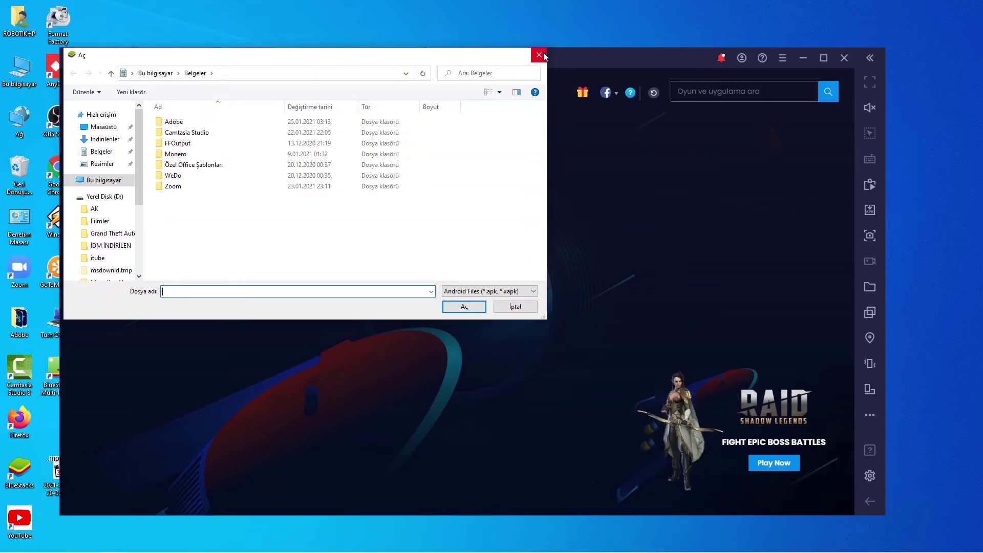
left_click(542, 52)
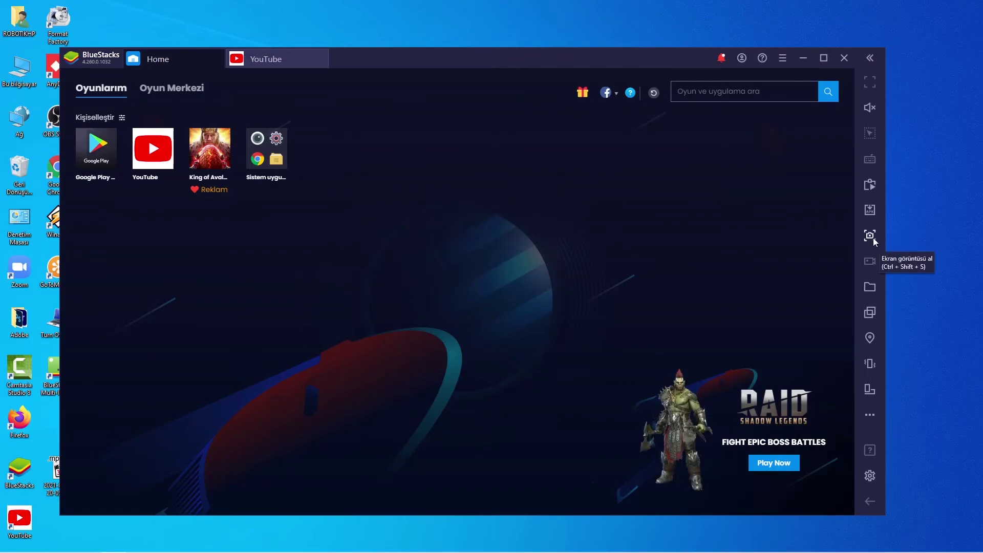
Take a screenshot of the BlueStacks home screen and reveal the additional tools
left_click(871, 236)
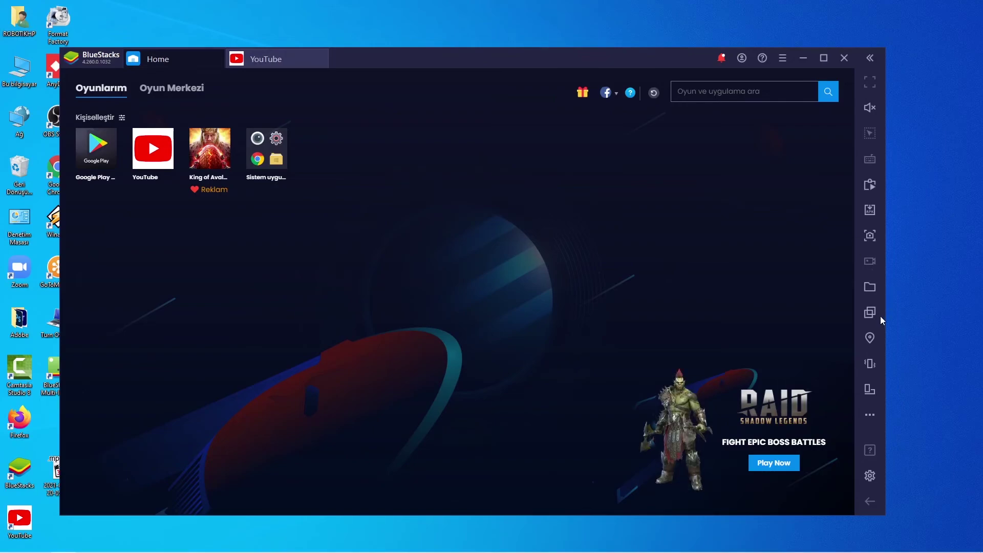
left_click(869, 416)
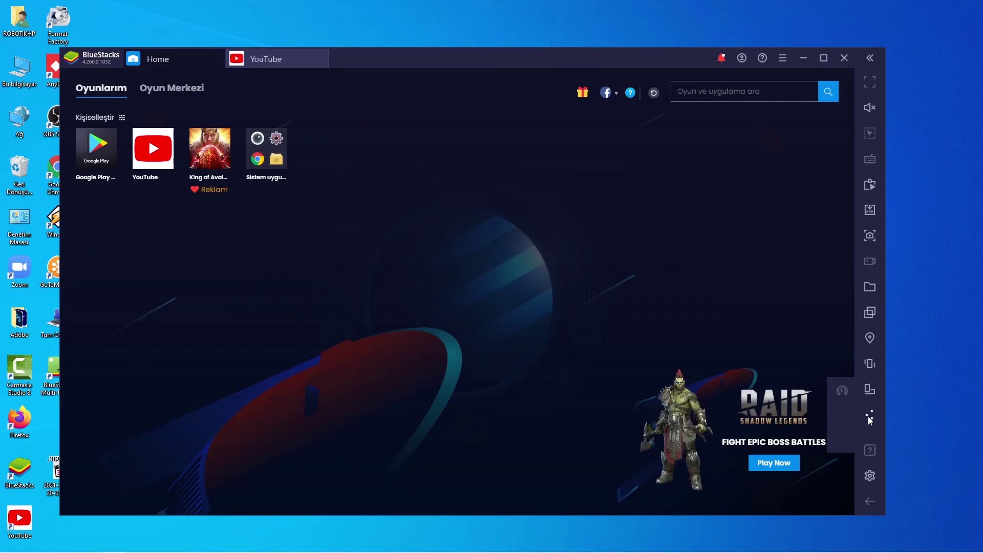